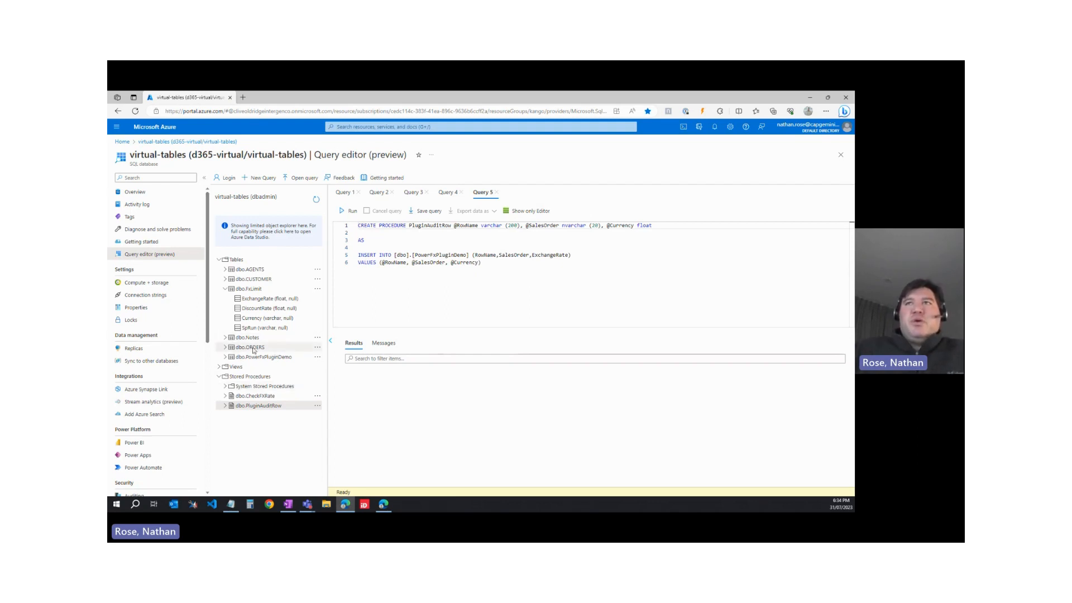
Review the select query on the PowerFxPluginDemo table and the script of the PluginAuditRow stored procedure
click(448, 192)
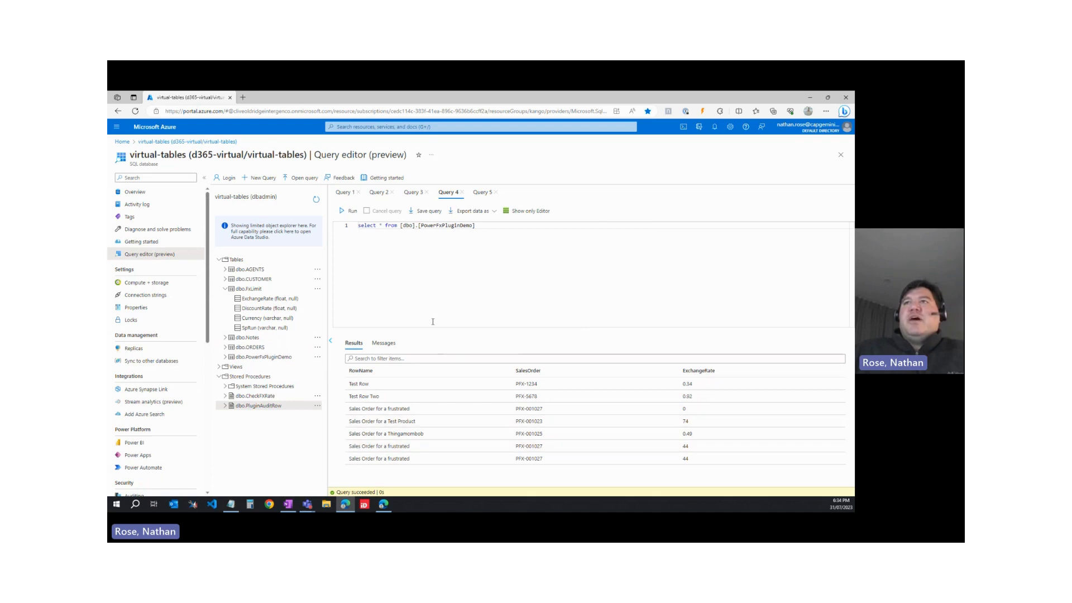
click(483, 192)
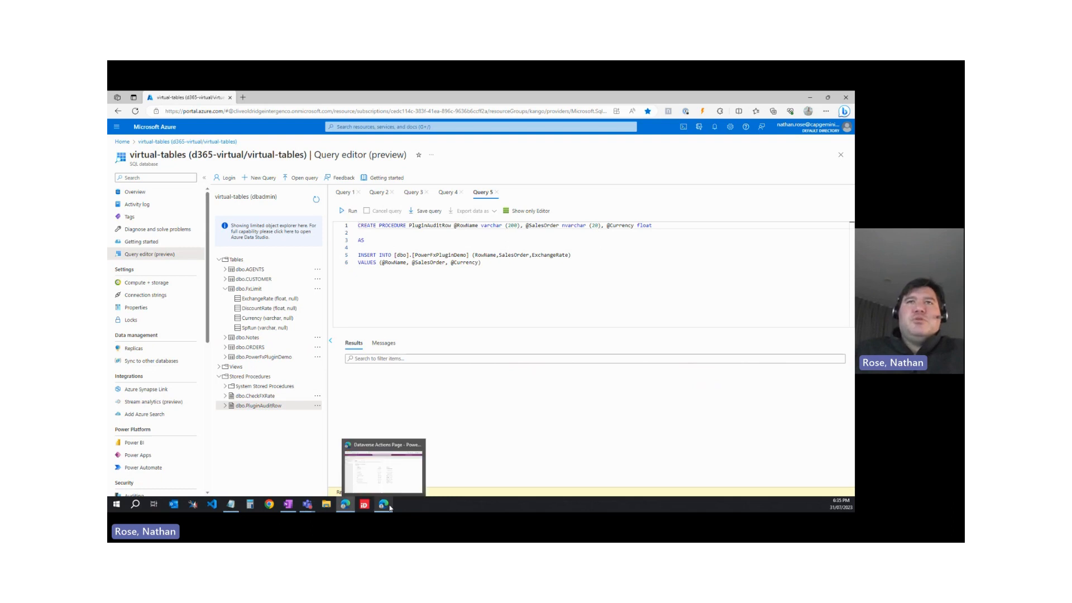
Switch to the Dataverse Accelerator App and start a new instant plugin in the PowerFx Fun solution
click(382, 470)
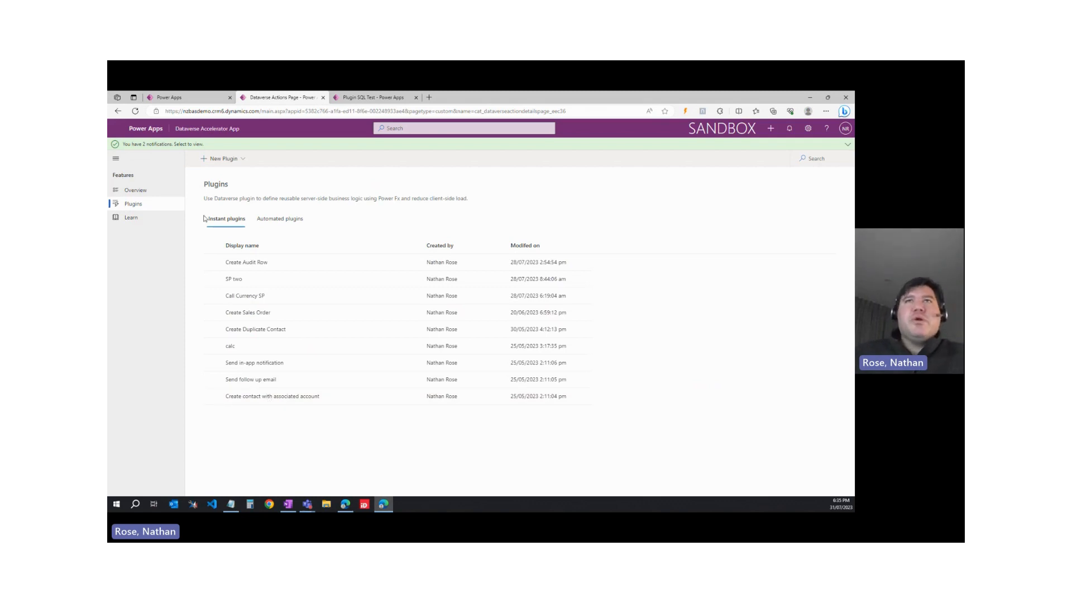
click(220, 160)
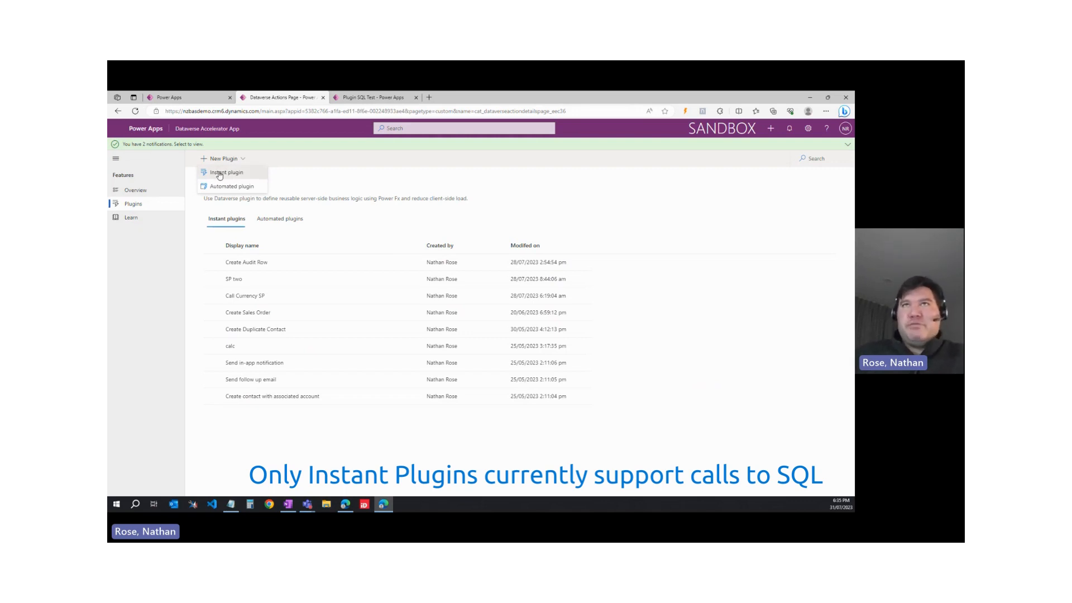
click(219, 174)
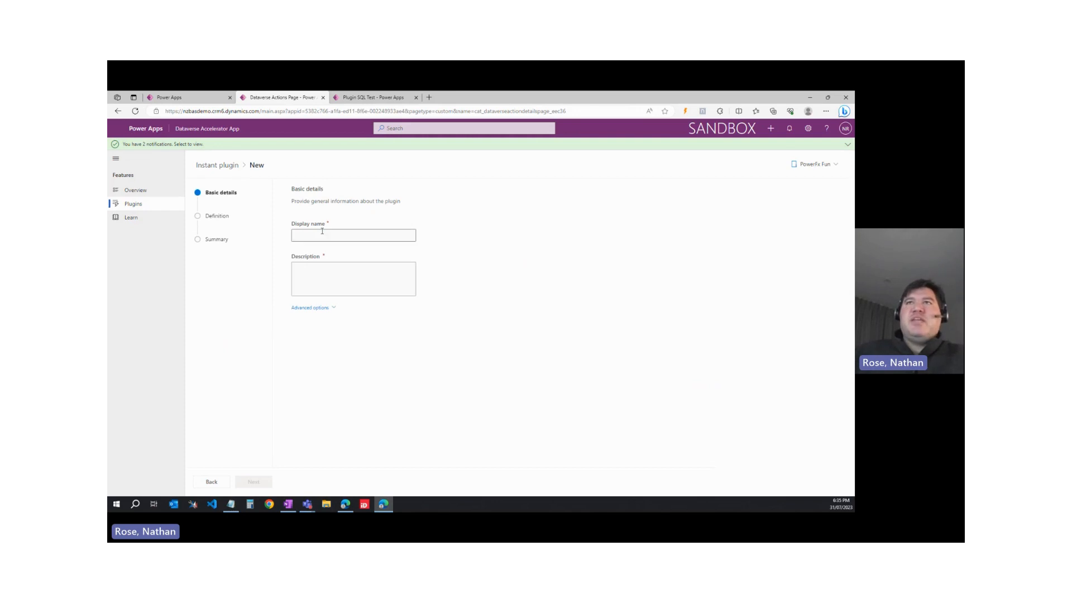
click(836, 170)
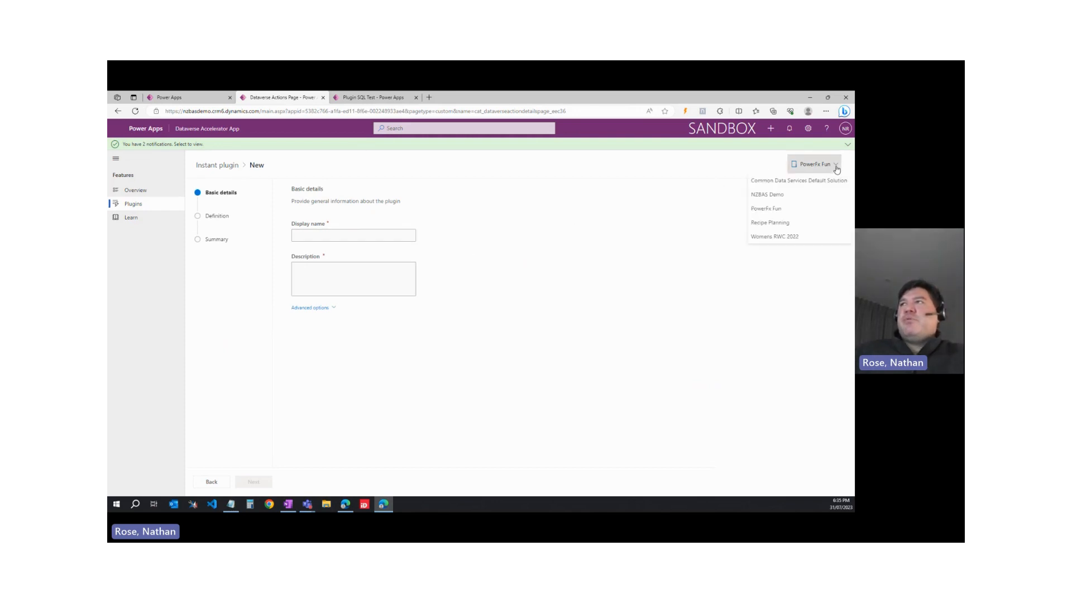
click(767, 210)
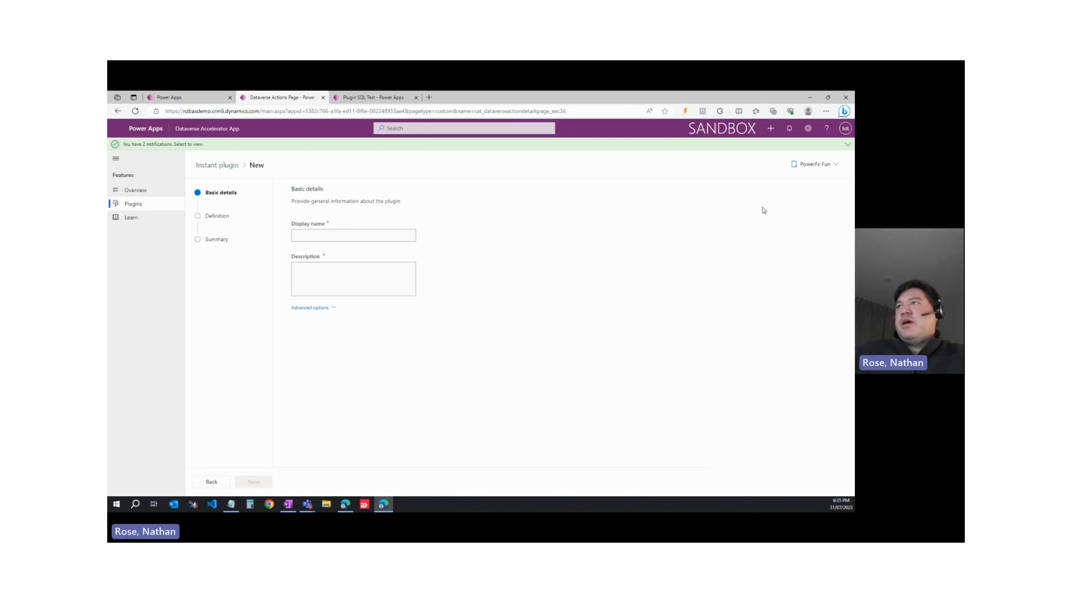
Enter "YouTube Demo" as both the display name and the description of the new instant plugin
click(374, 231)
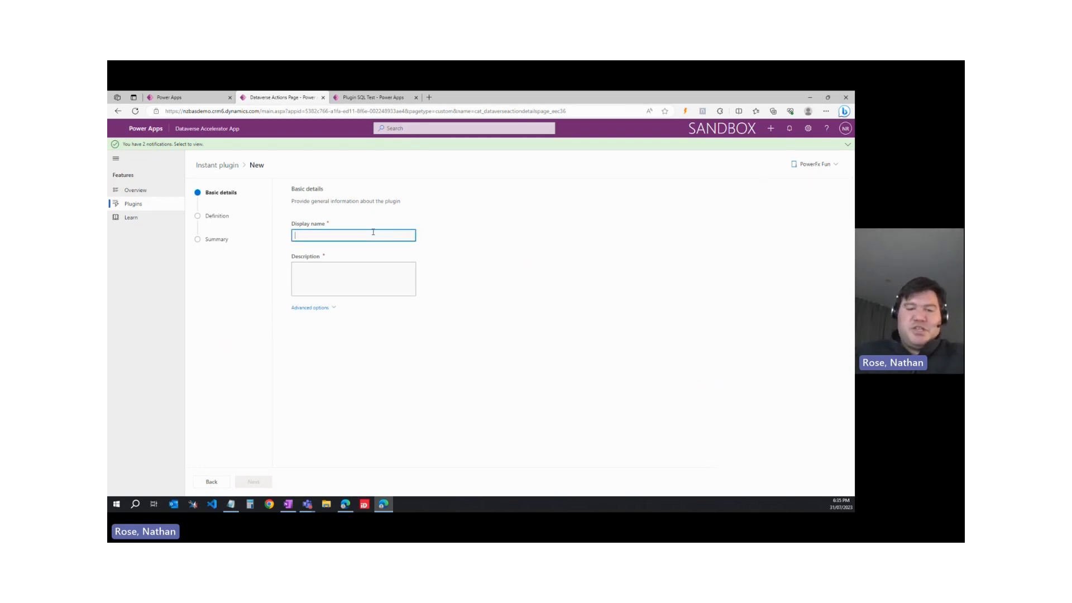
text(YouTube Demo)
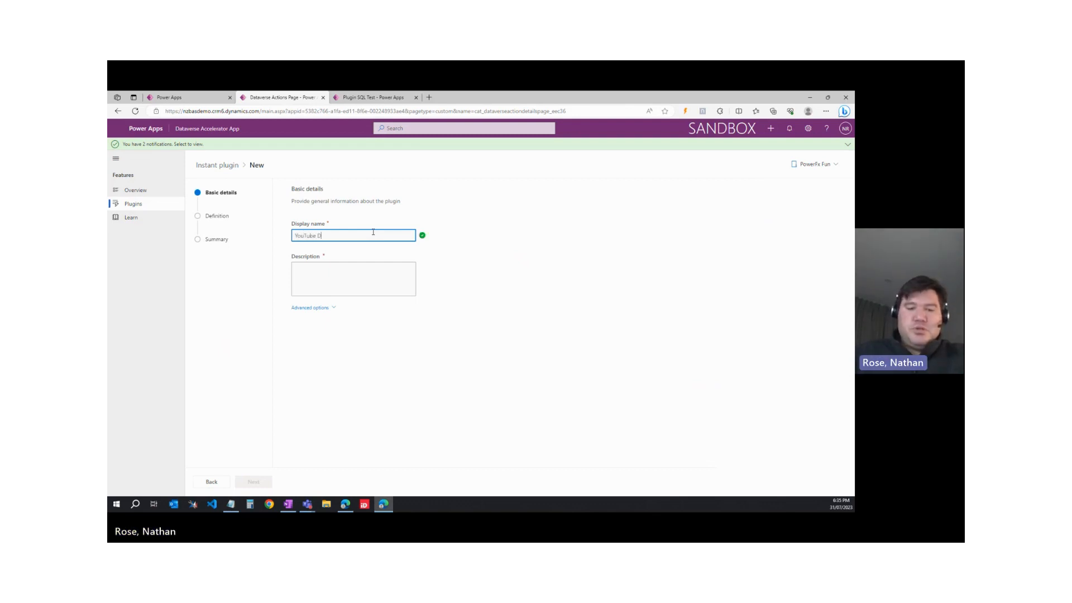
key(Tab)
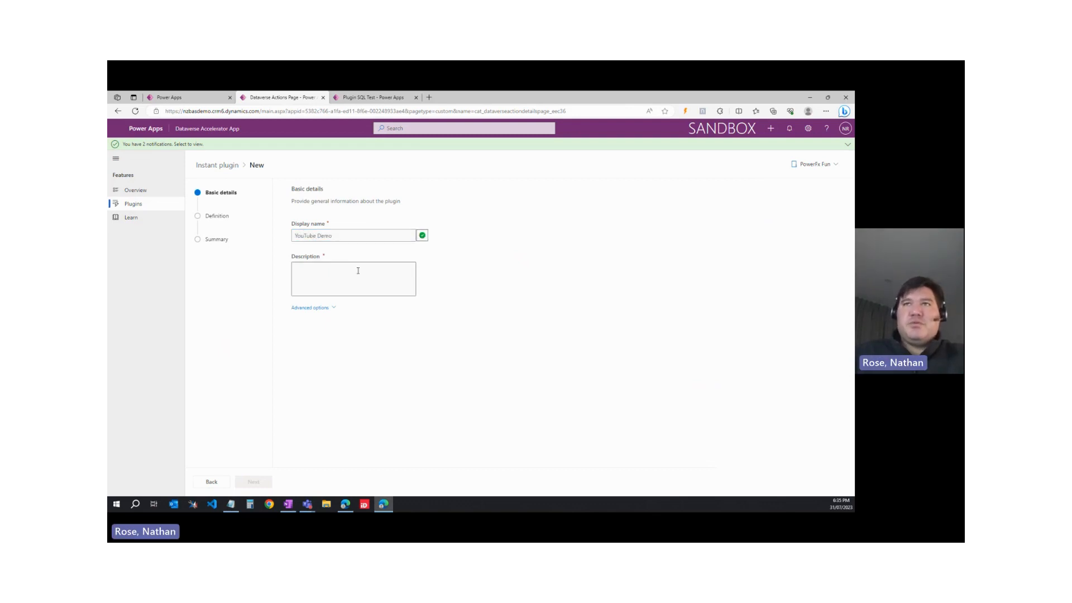
click(358, 270)
text(YouTube)
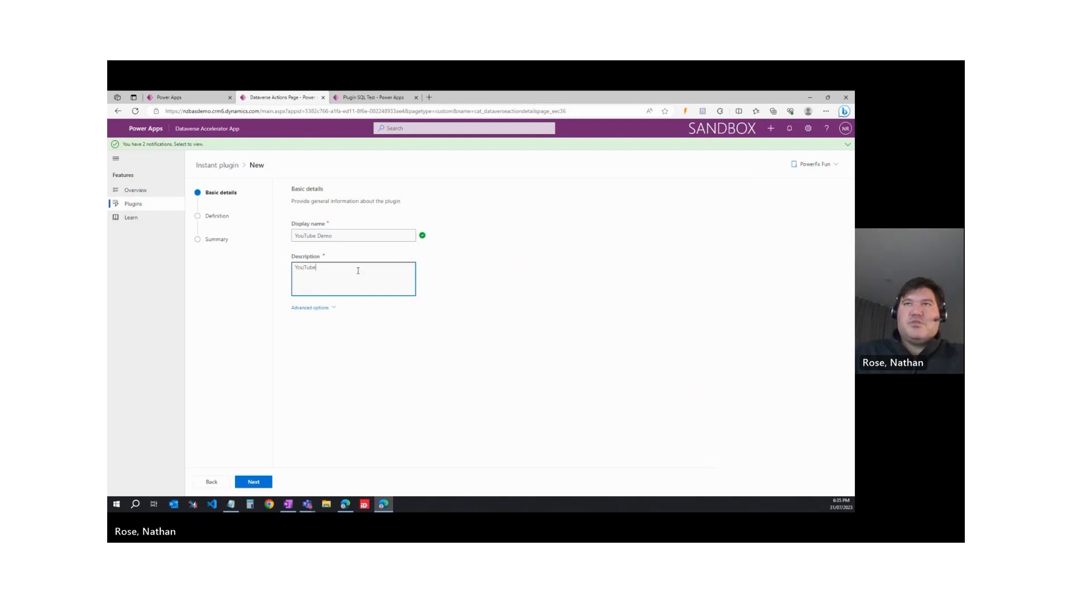
text( Demo)
Launch the plugins wizard from the advanced options and choose the SQL Server connection for the external service
click(333, 308)
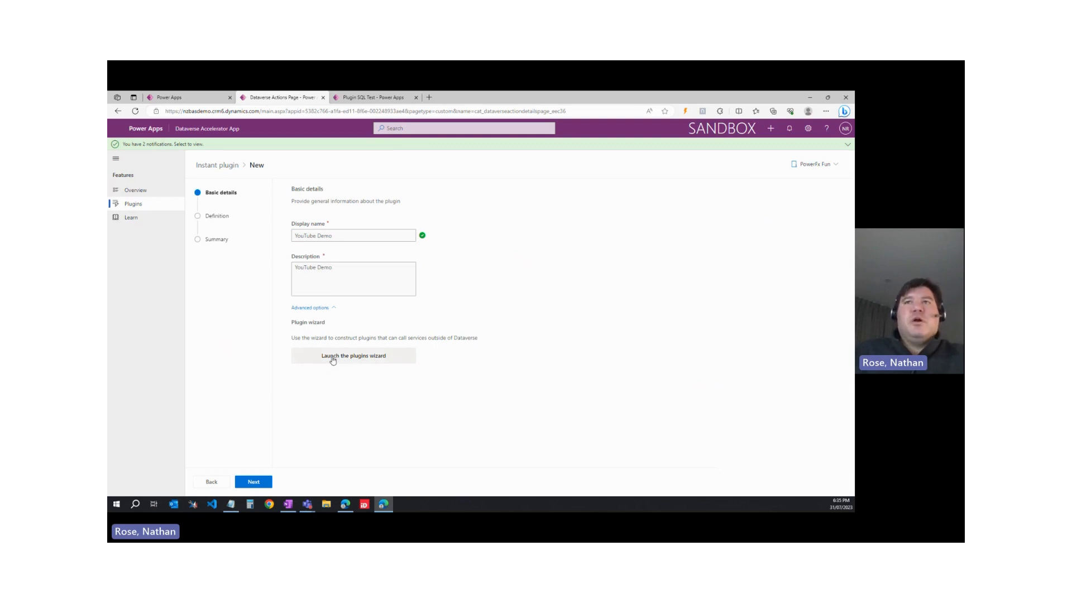
click(333, 358)
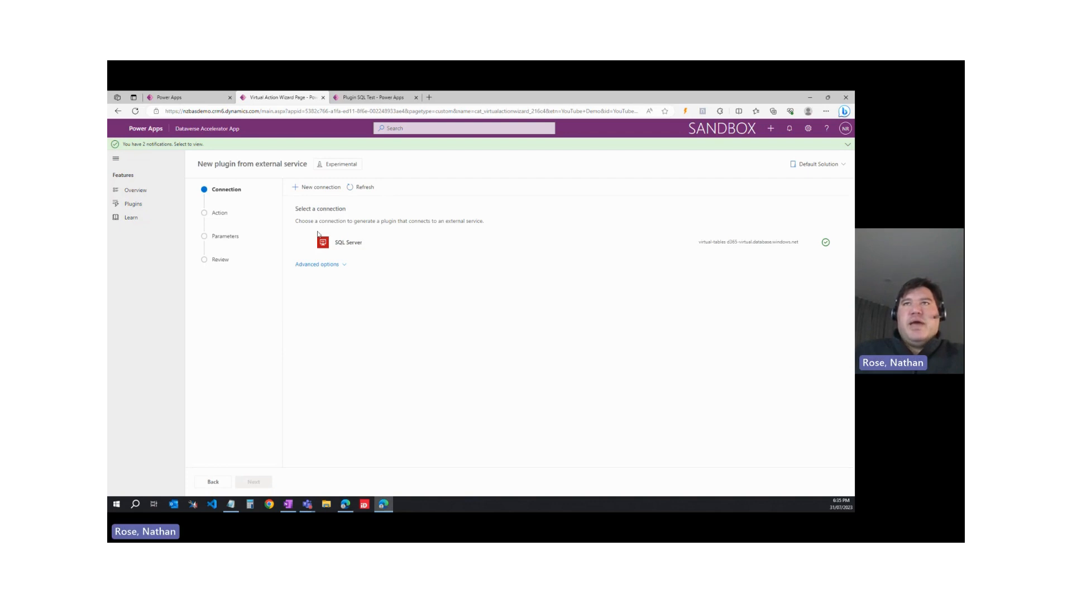
click(306, 242)
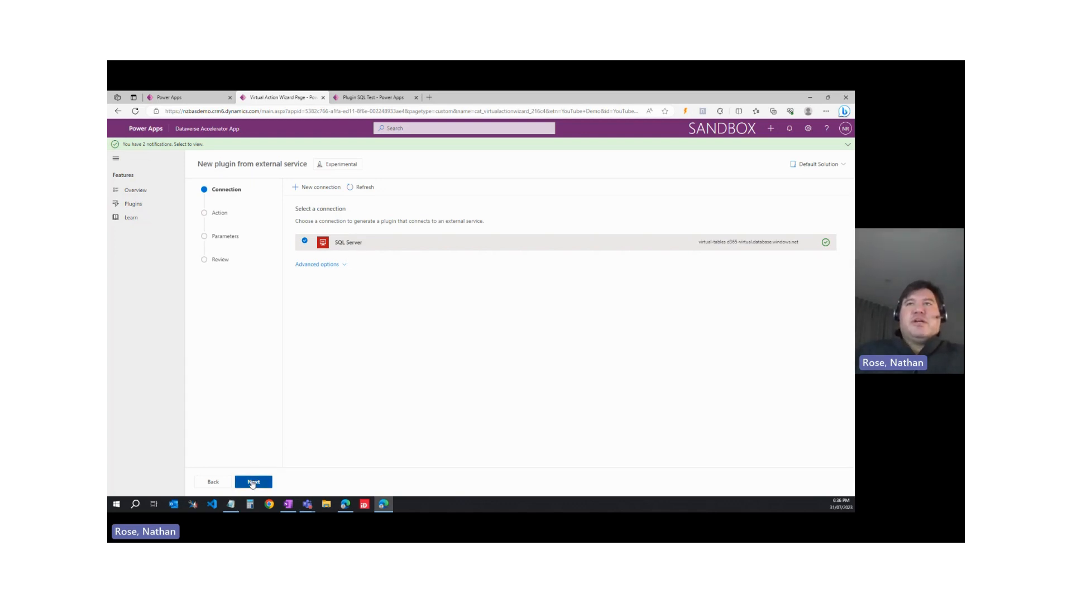
click(253, 482)
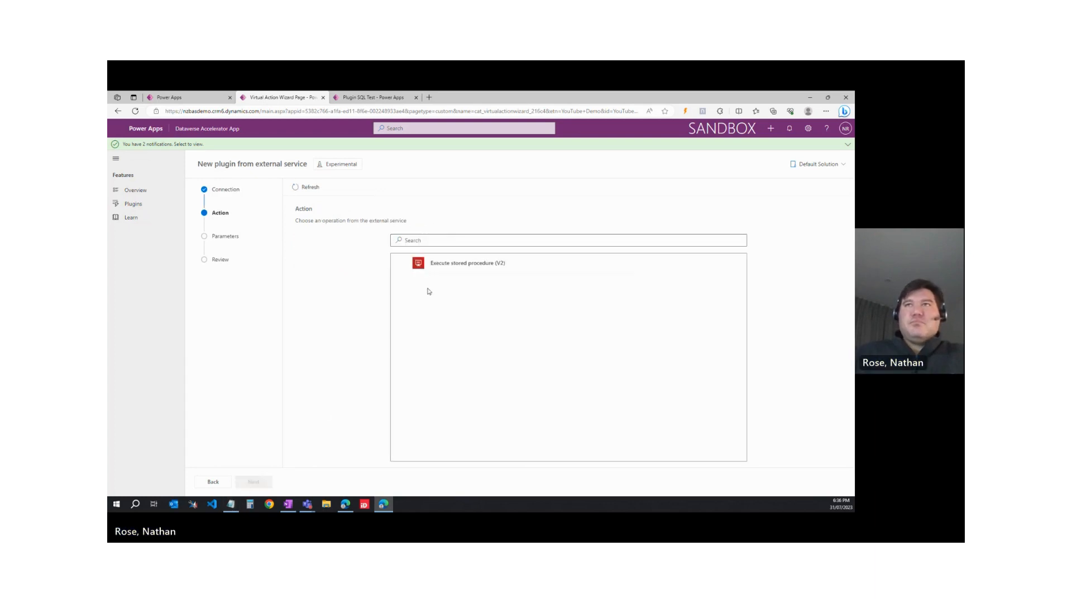
Choose the Execute stored procedure (V2) action and set its procedure to [dbo].[PluginAuditRow], keeping the default server and database
click(439, 273)
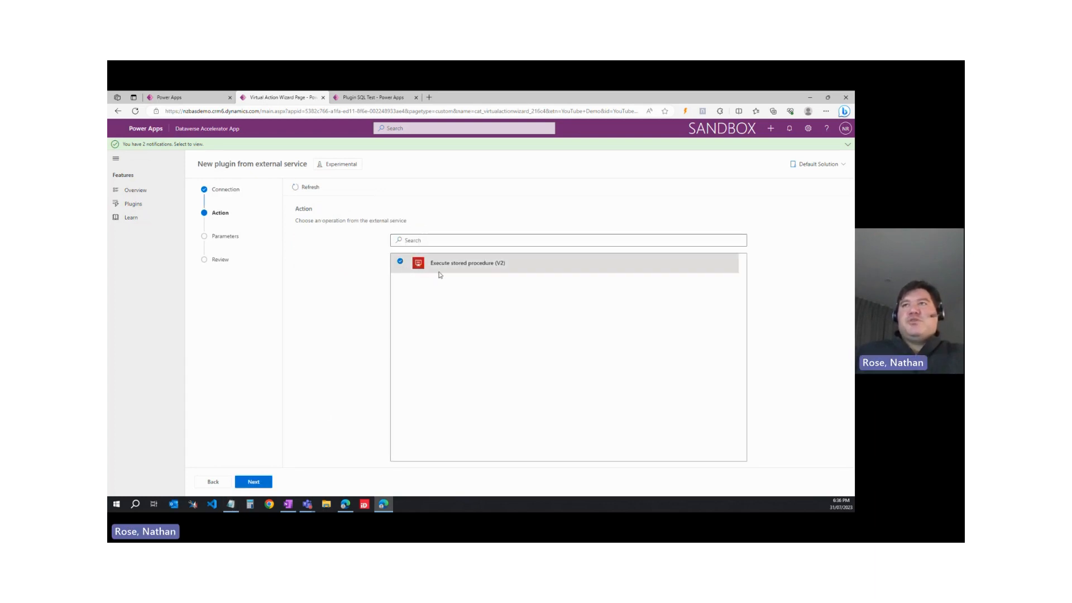
click(255, 483)
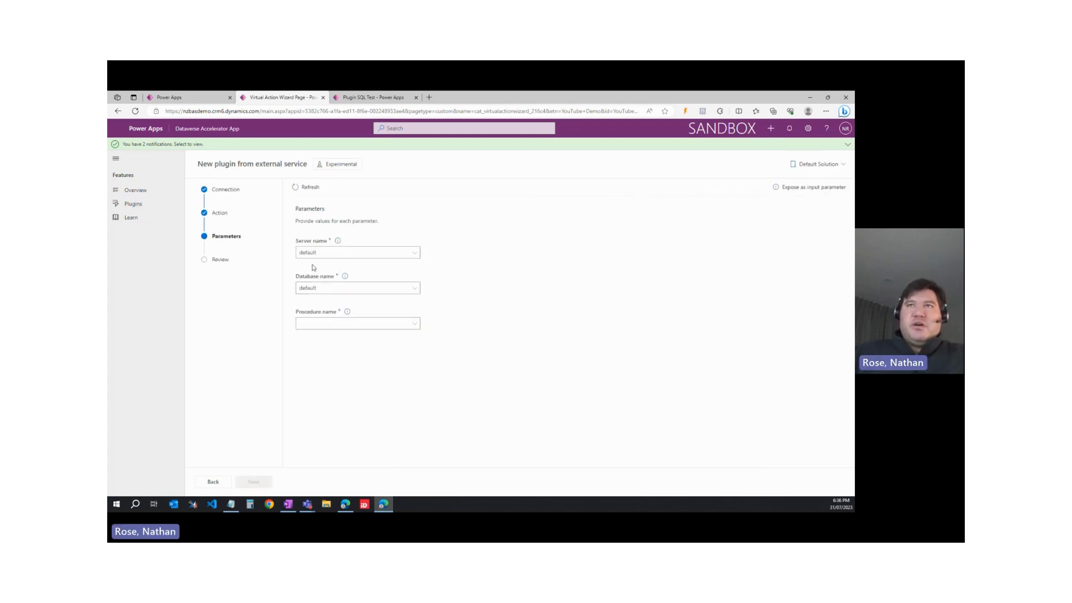
click(322, 254)
click(318, 287)
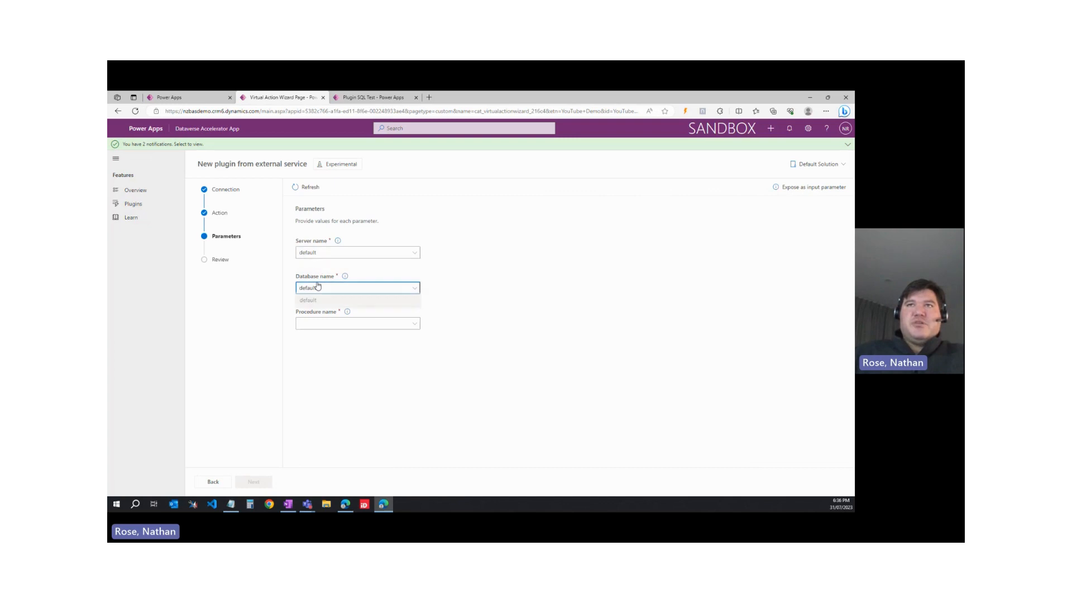
click(344, 324)
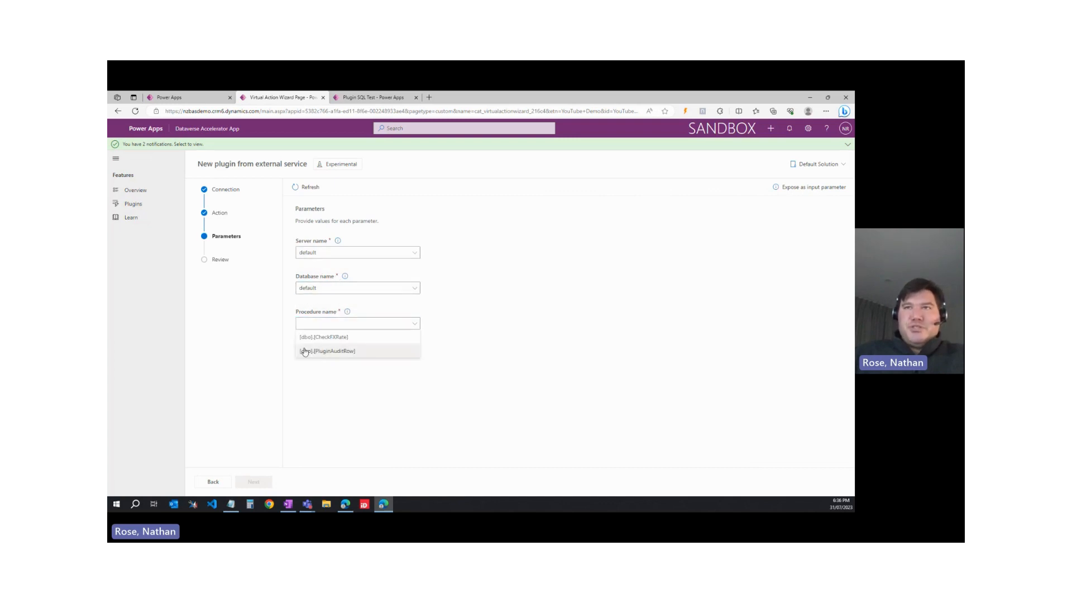
click(324, 352)
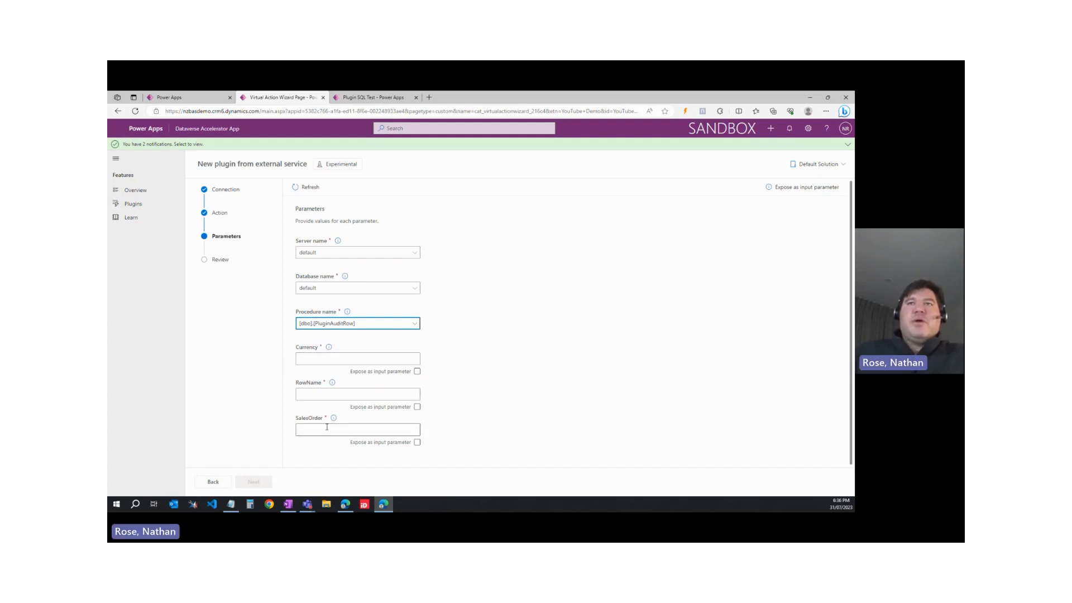
Expose Currency, RowName and SalesOrder as input parameters and create the plugin
click(417, 372)
click(418, 408)
click(417, 442)
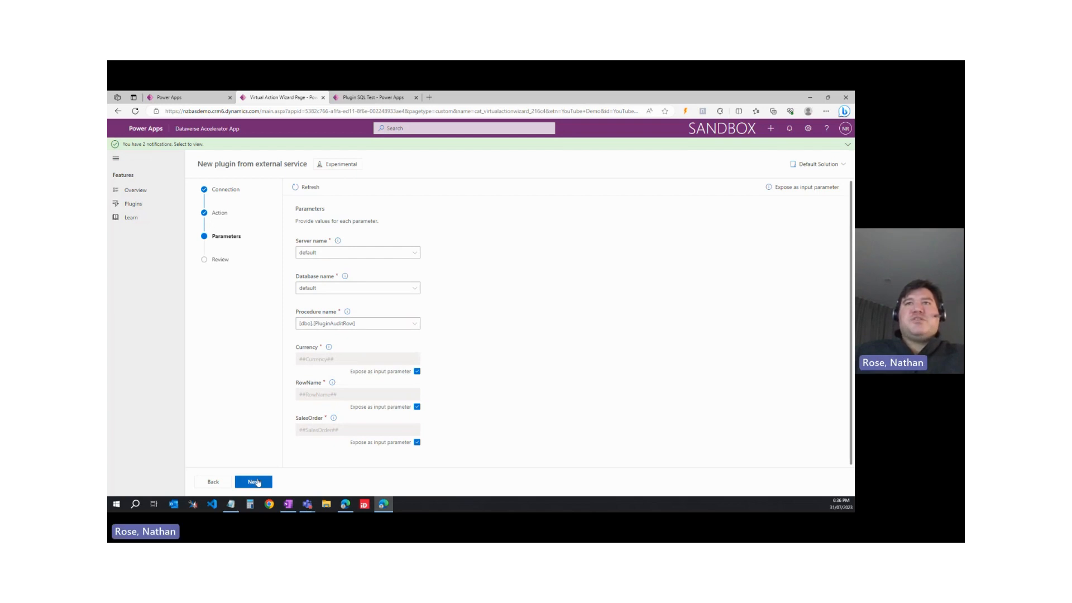
click(255, 482)
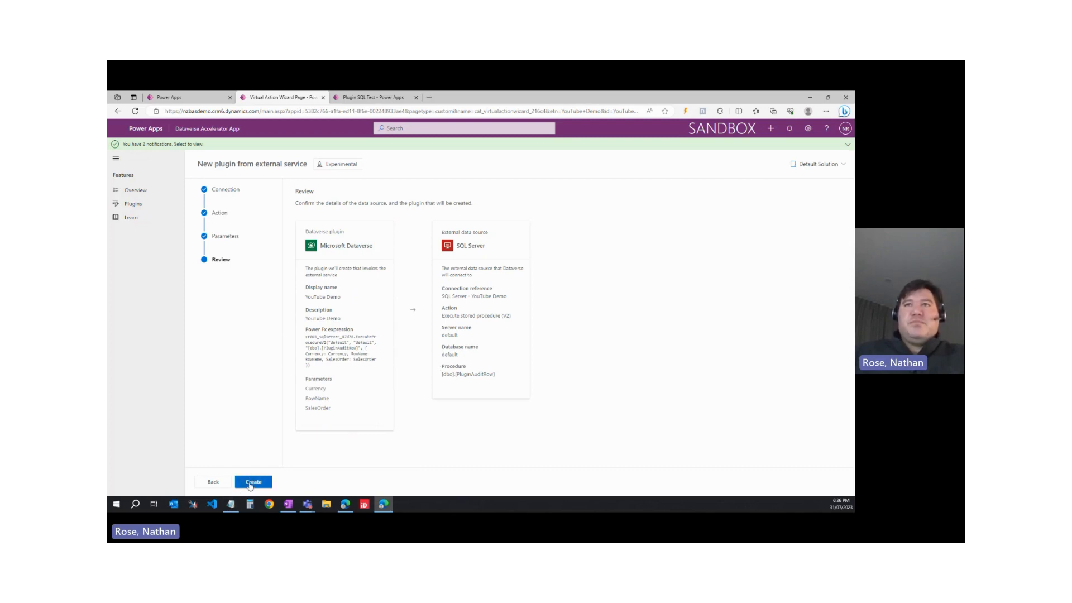
click(250, 485)
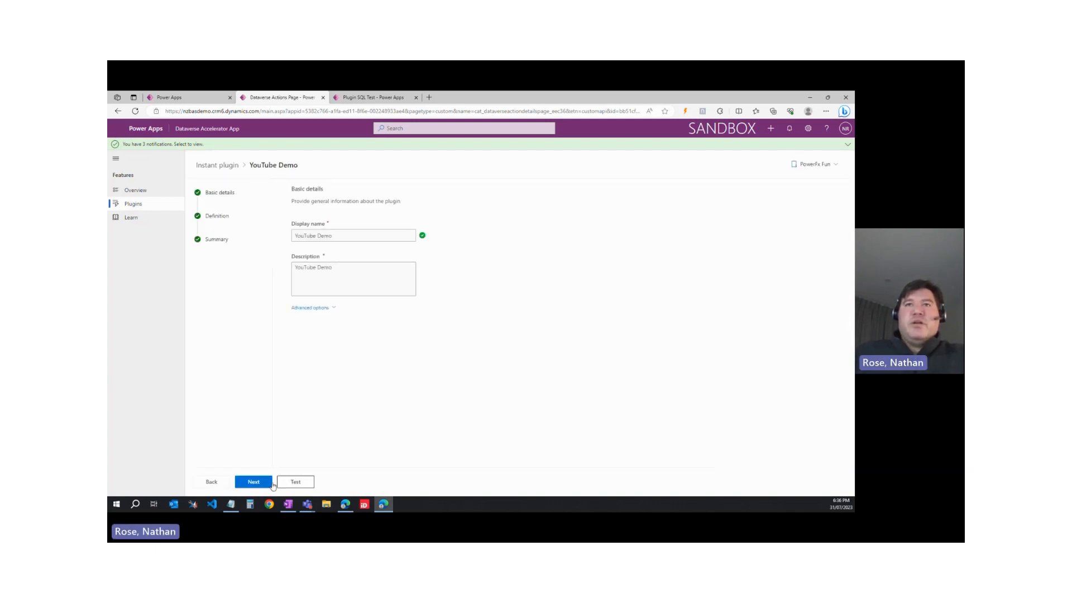
Examine the YouTube Demo plugin's definition, including its input parameters and Power Fx expression
click(255, 483)
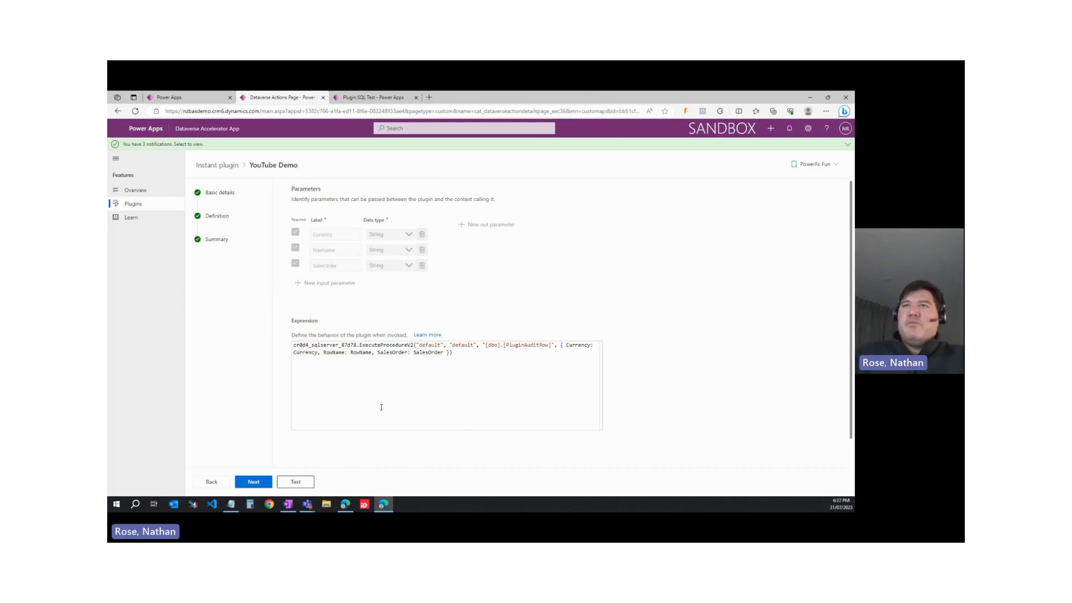
click(468, 355)
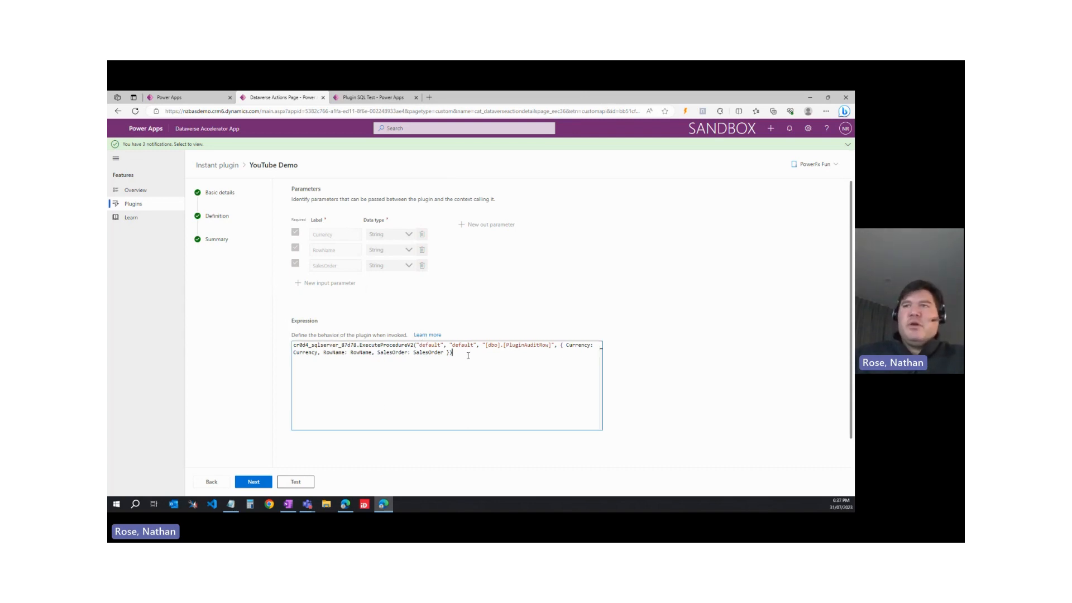
key(BackSpace)
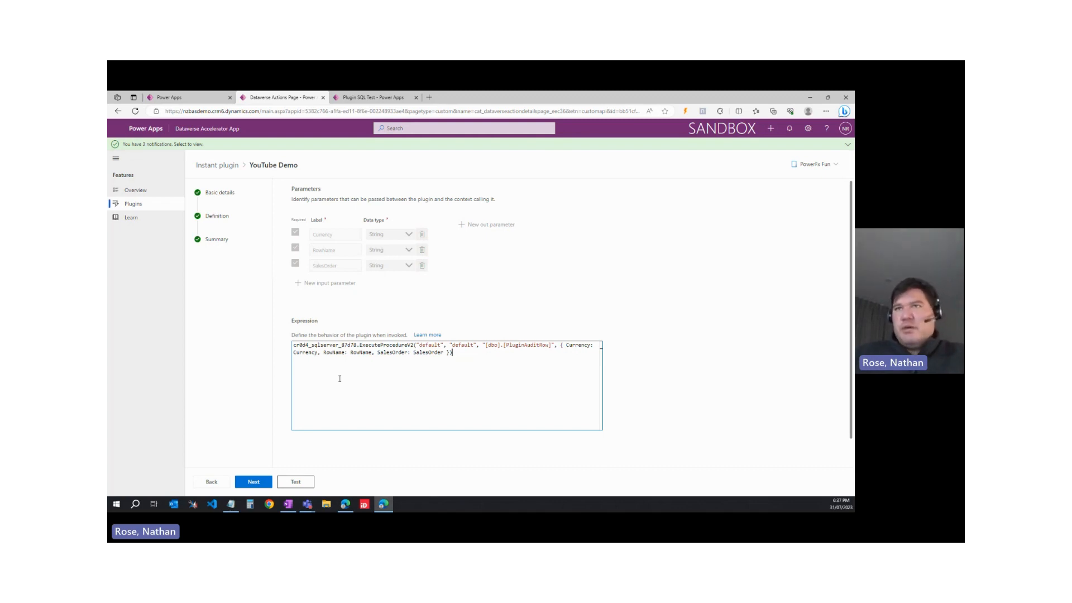
Copy the YouTube Demo plugin's code snippet from the plugin list and paste it into Notepad
click(135, 208)
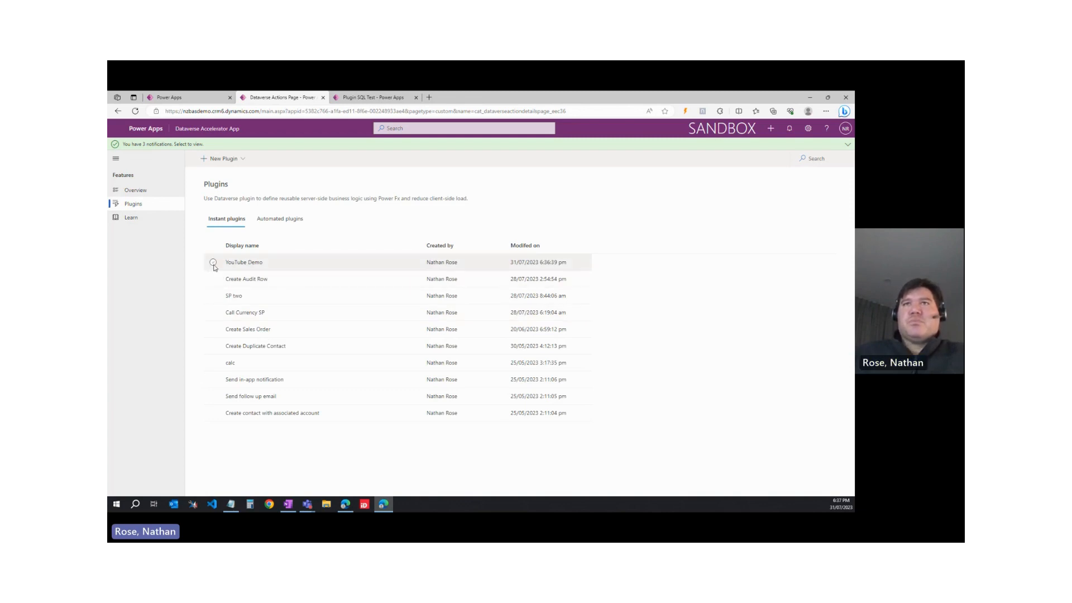
click(213, 262)
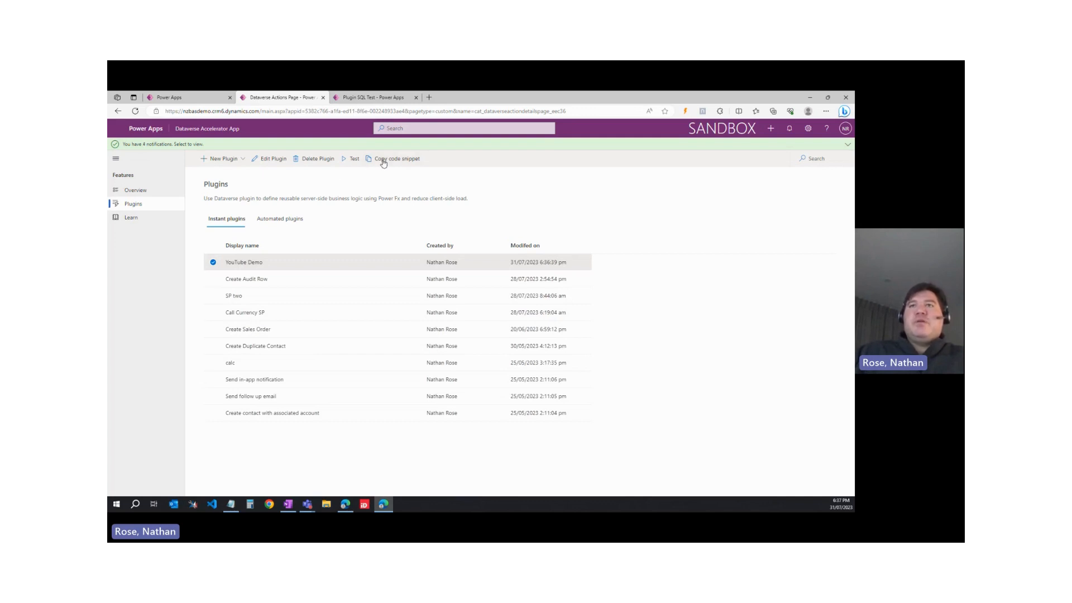
click(232, 504)
text(Environment.cr0d4_youtubedemo_87d78({Currency:Value,RowName:Value,SalesOrder:Value}))
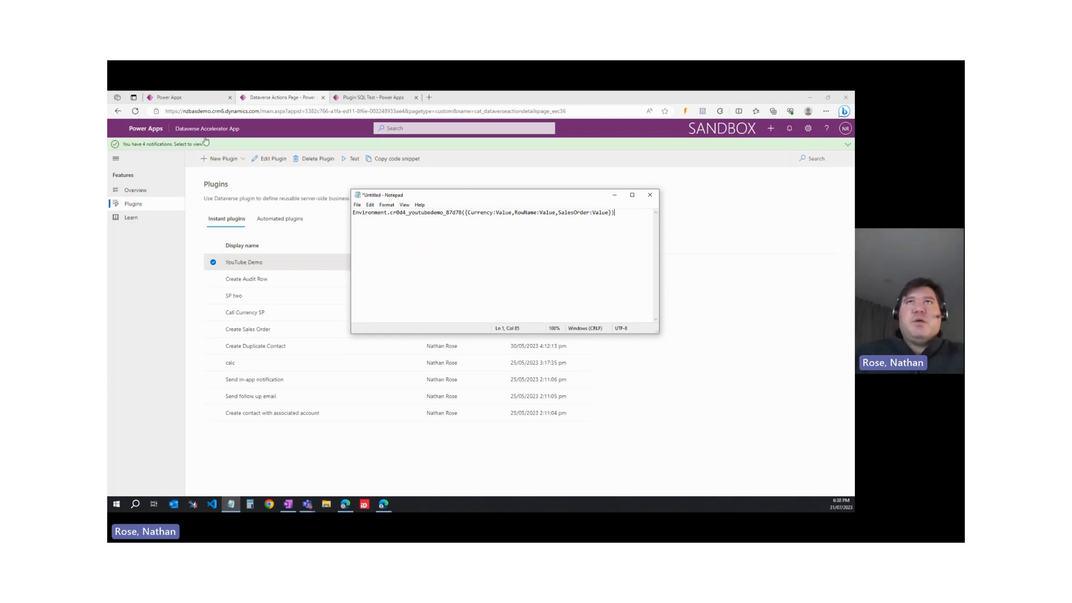
Examine the OnSelect formula of the SP1 button in the Plugin SQL Test app's editor
click(189, 102)
click(188, 102)
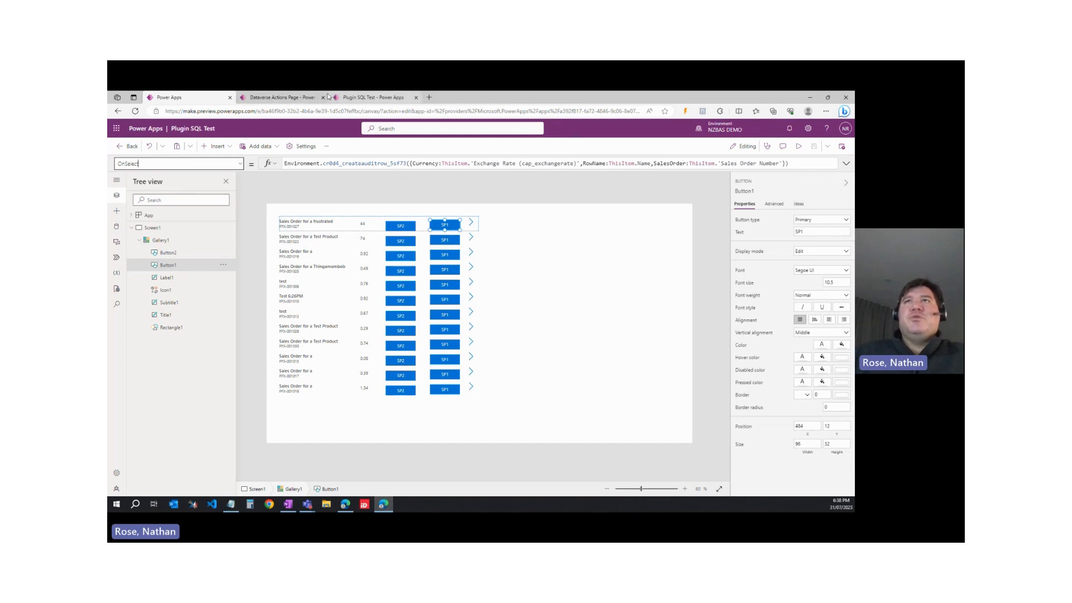
Open the running Plugin SQL Test page, and check the existing PowerFxPluginDemo rows in the Azure query editor
click(357, 98)
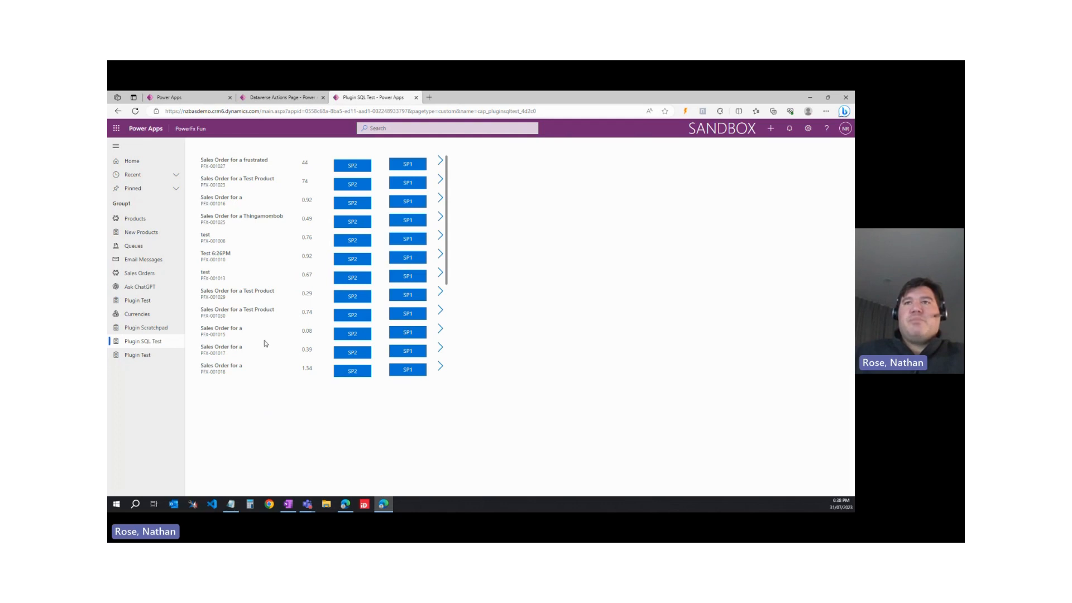
click(345, 504)
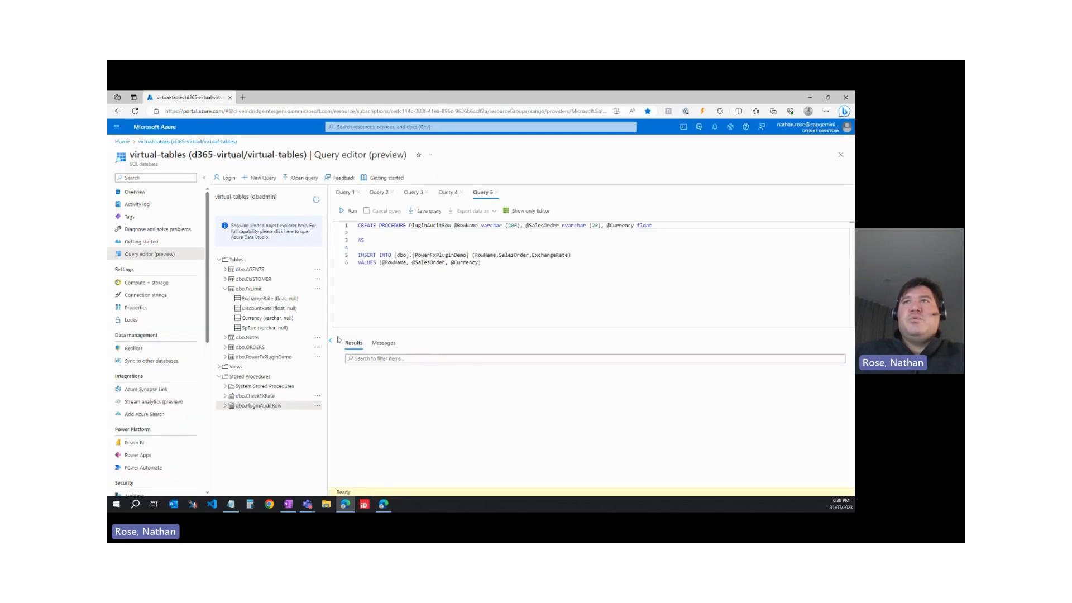
click(447, 193)
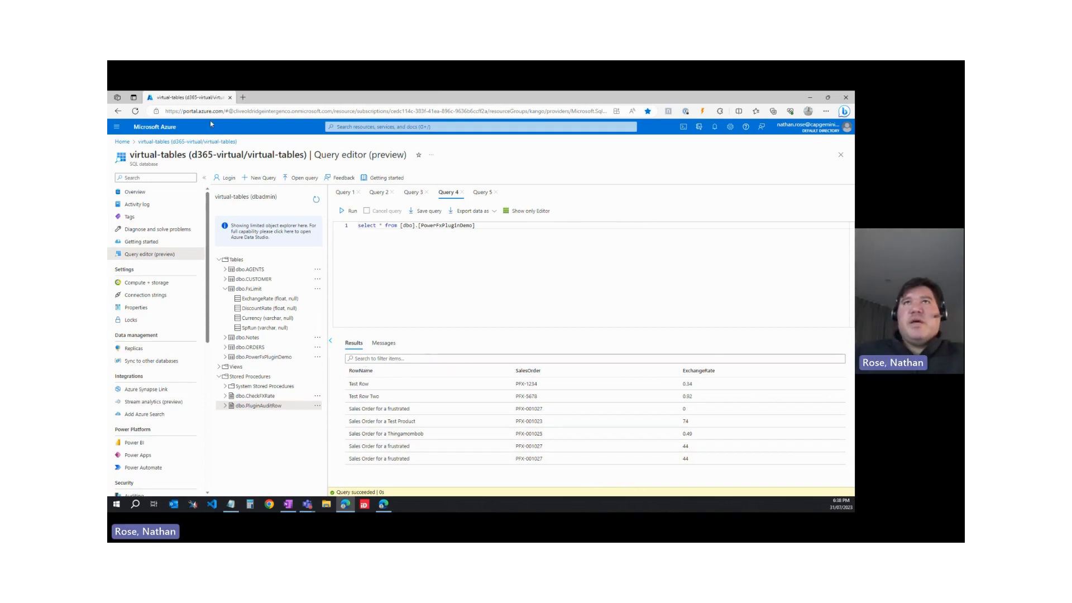
Run SP1 for the last listed sales order, with exchange rate 1.34, and rerun the PowerFxPluginDemo query in Azure
click(383, 504)
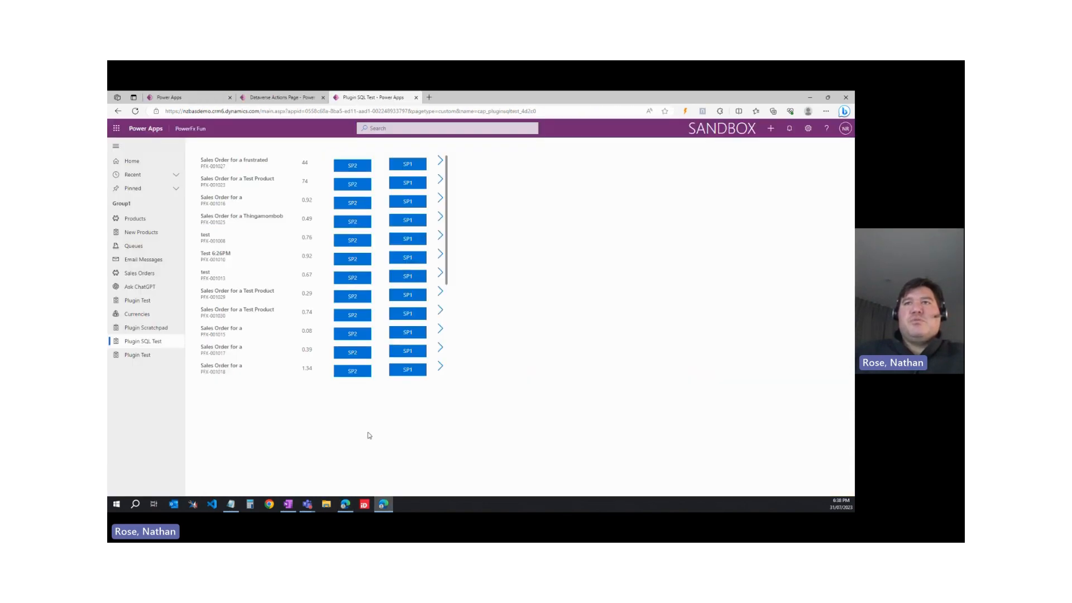
click(406, 371)
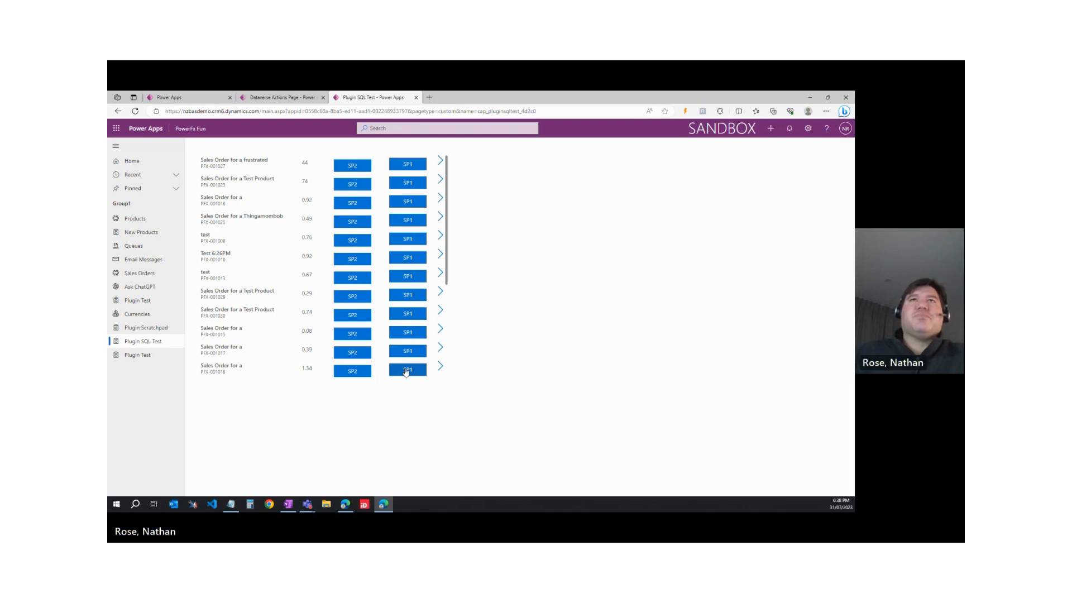
click(344, 505)
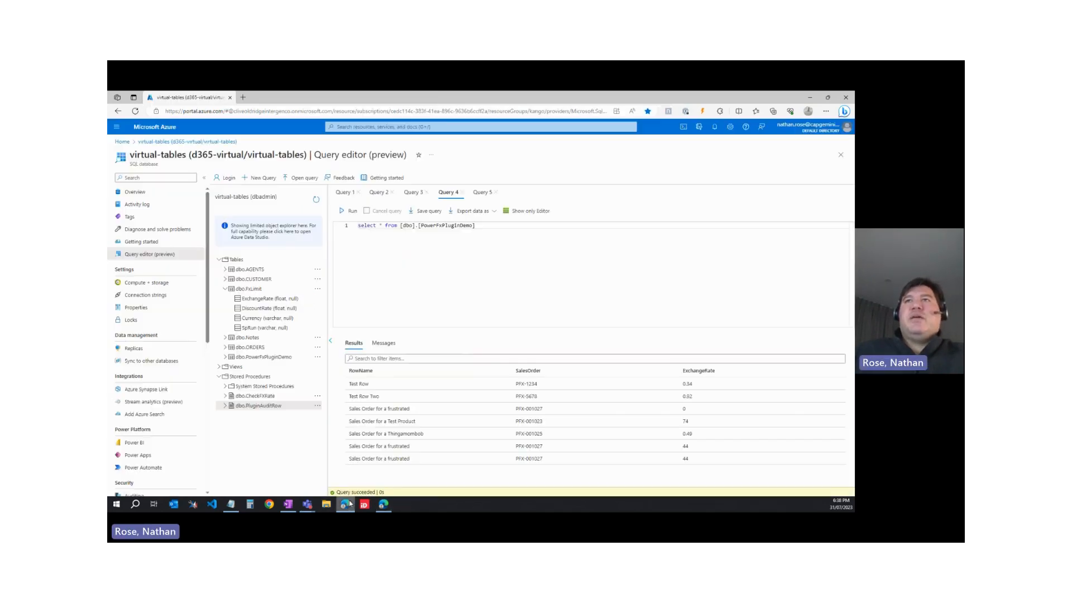
click(346, 212)
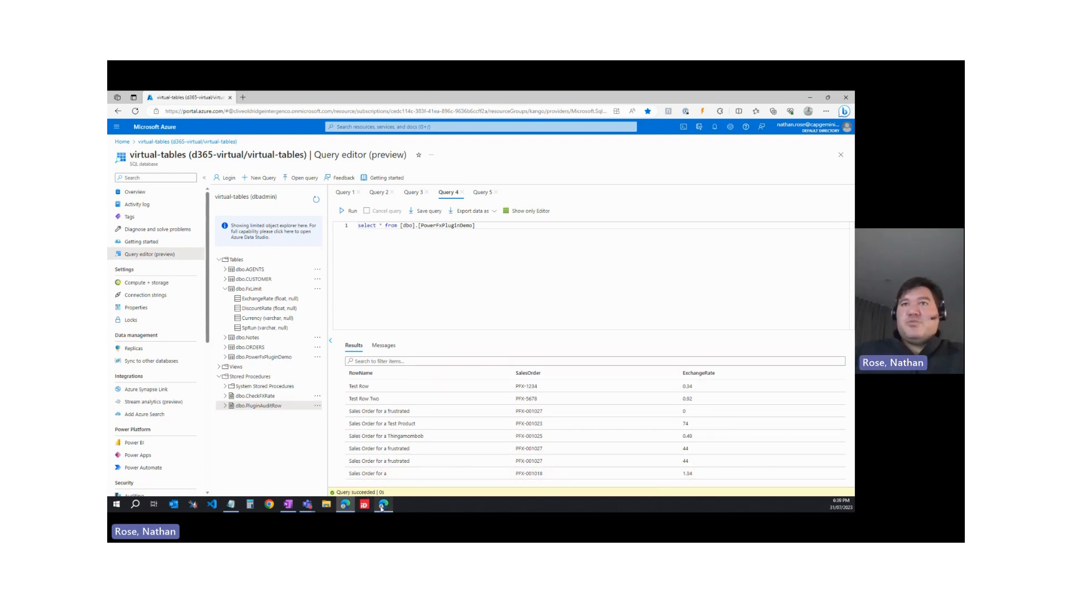
Switch back to the Plugin SQL Test page in Power Apps
mouse_move(383, 507)
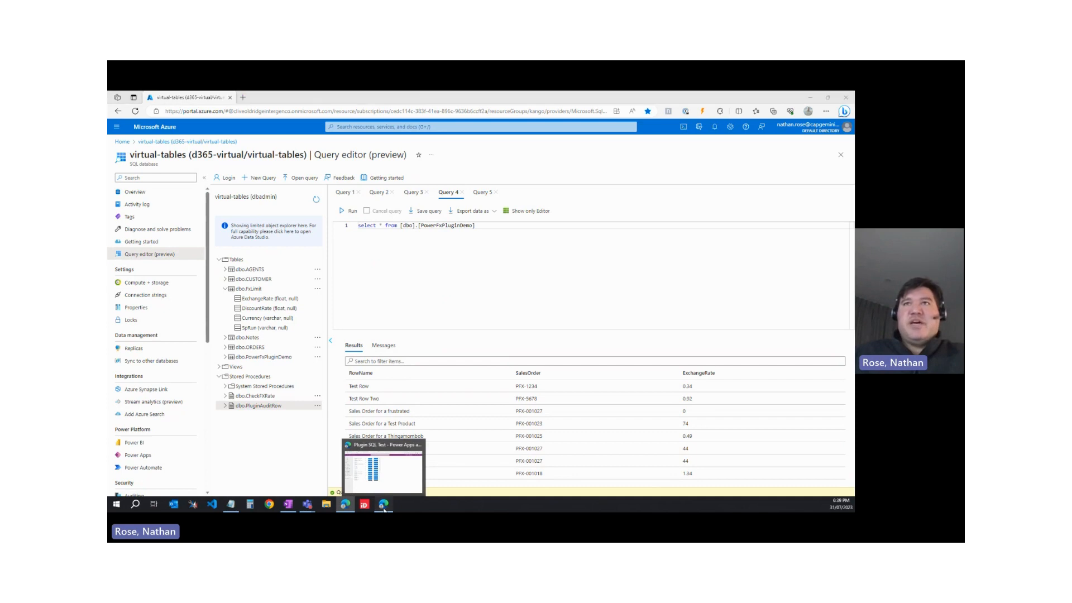
click(374, 467)
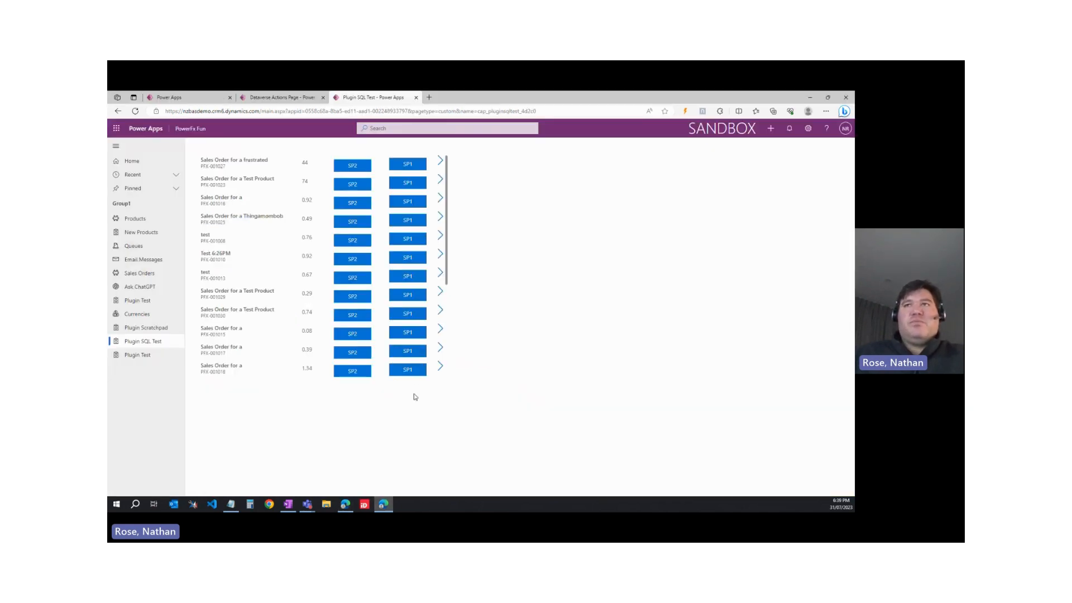